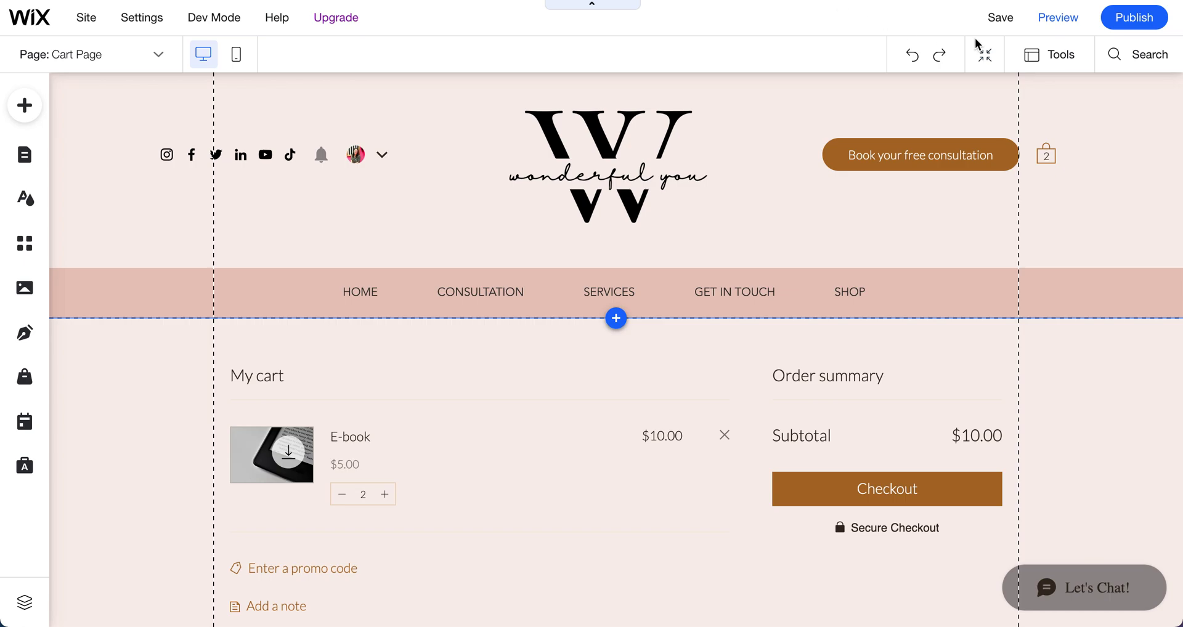
Step: Preview the site, open the mini cart from the header's cart icon, and return to editing
left_click(1067, 20)
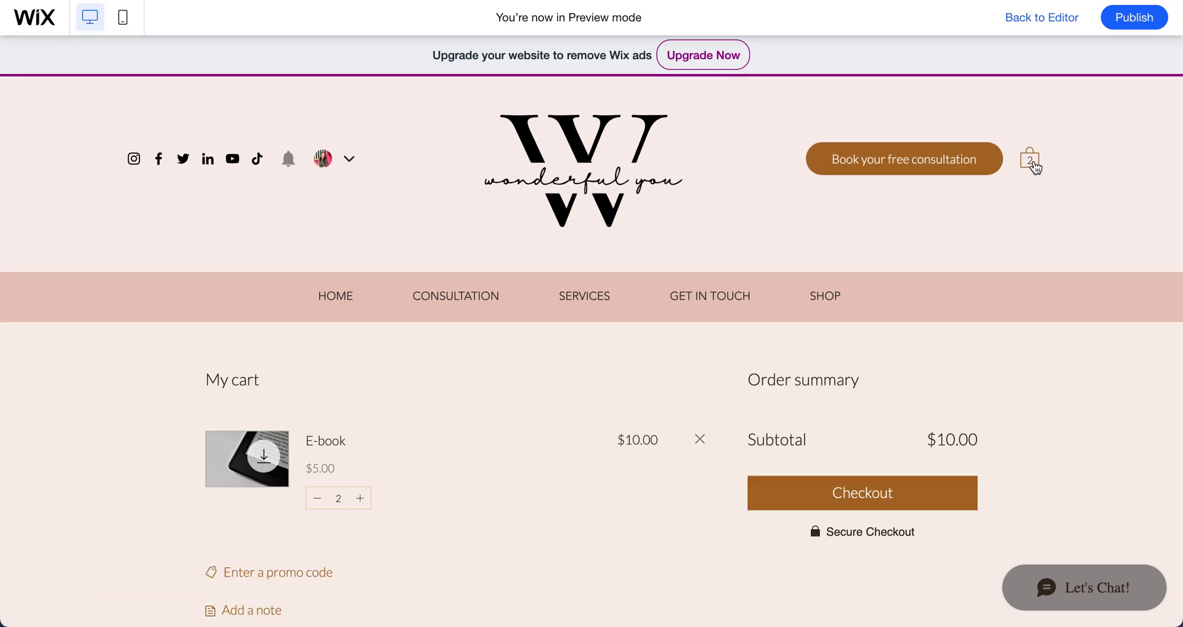
left_click(1032, 162)
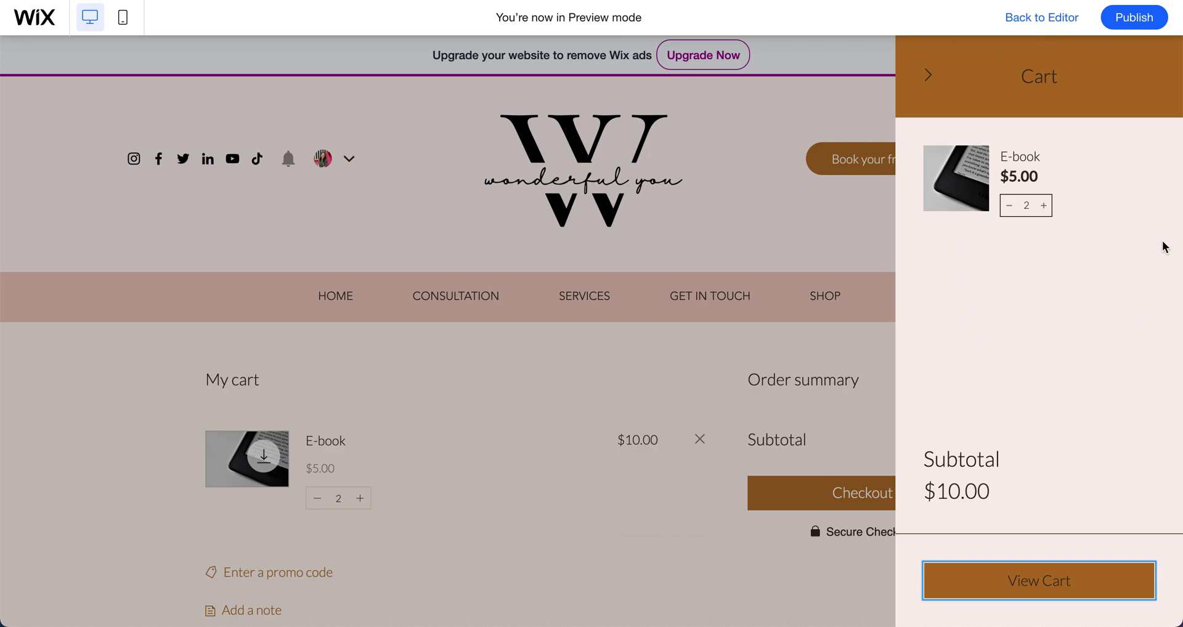
left_click(1035, 18)
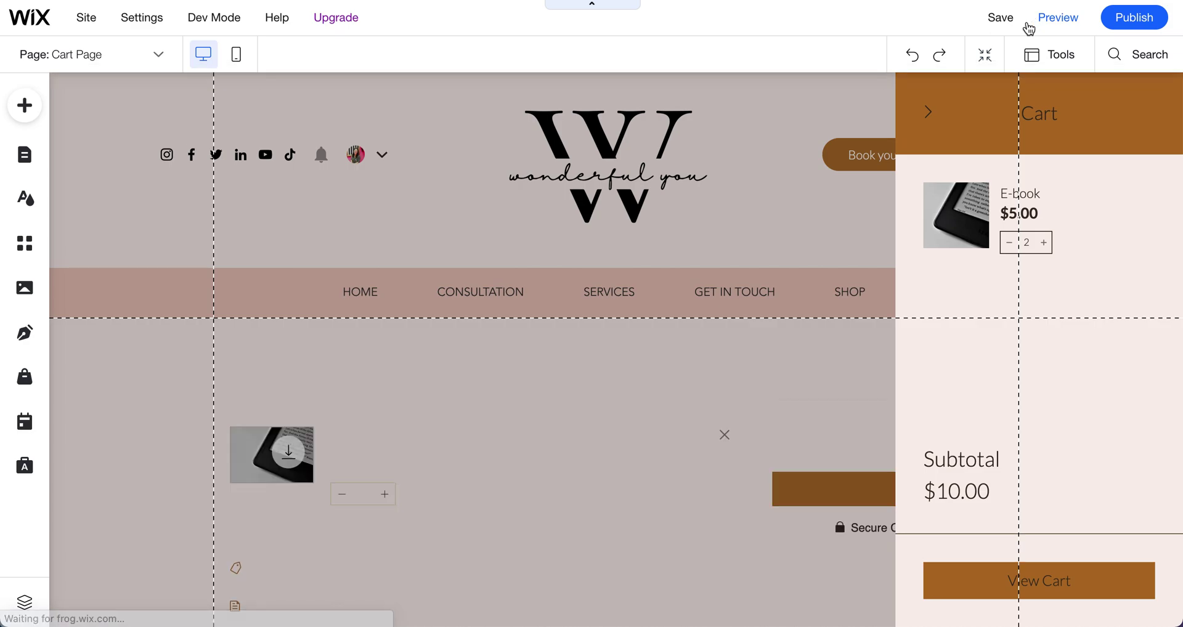
Step: Try to select the mini cart overlay left open on the Cart Page canvas
left_click(804, 216)
left_click(993, 353)
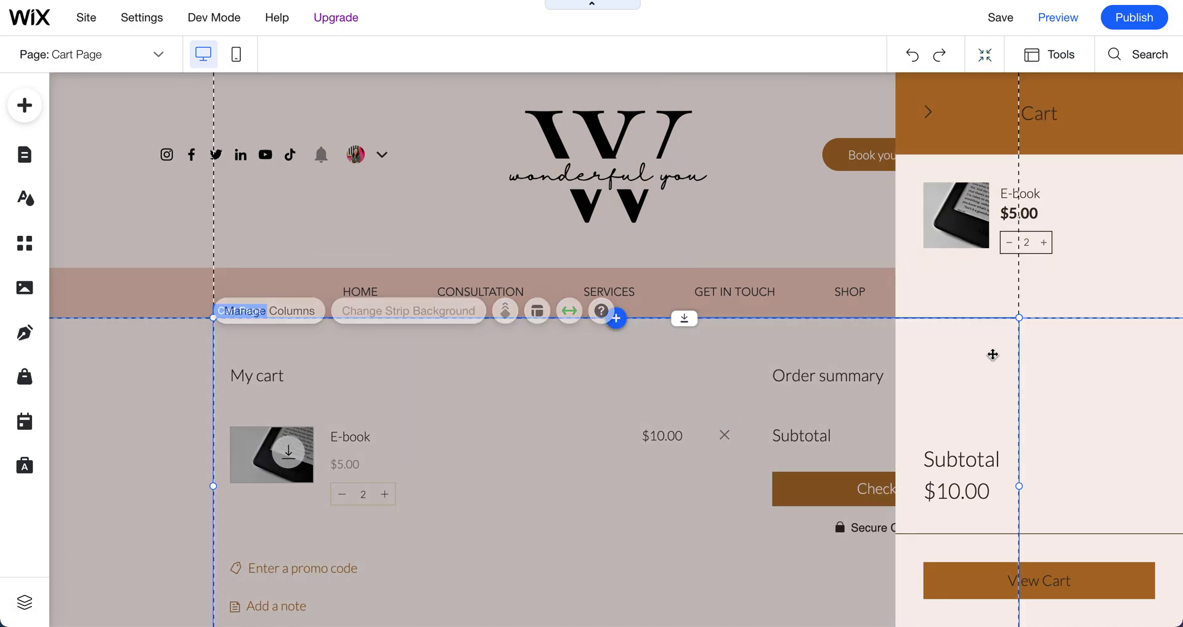
left_click(1096, 208)
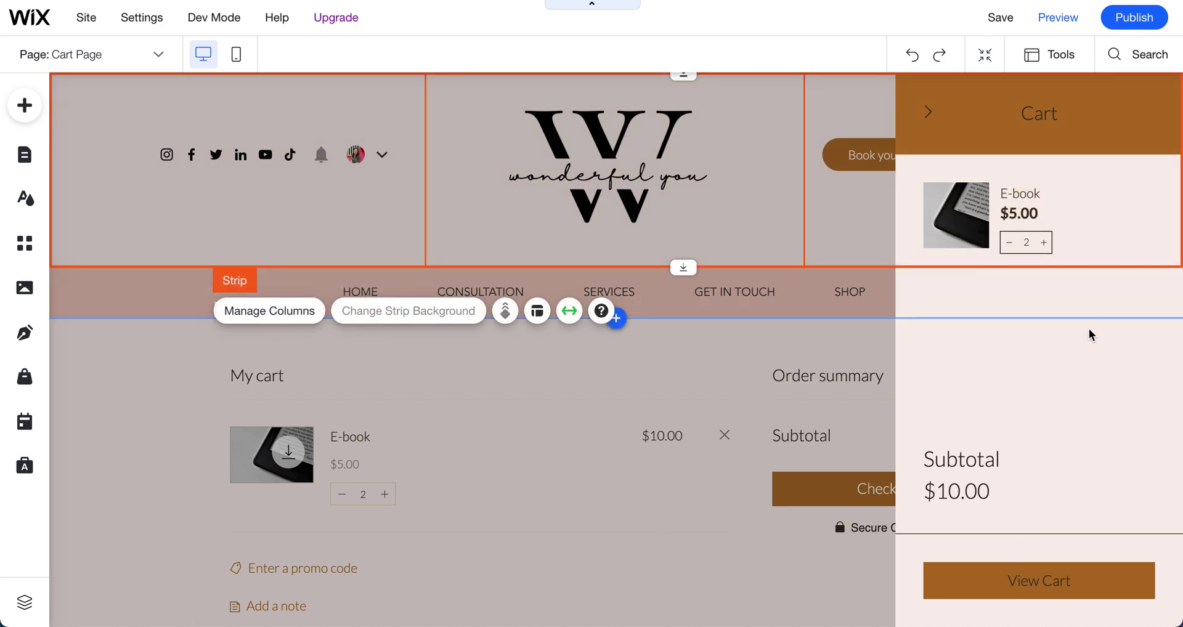
scroll(966, 356, "down", 1)
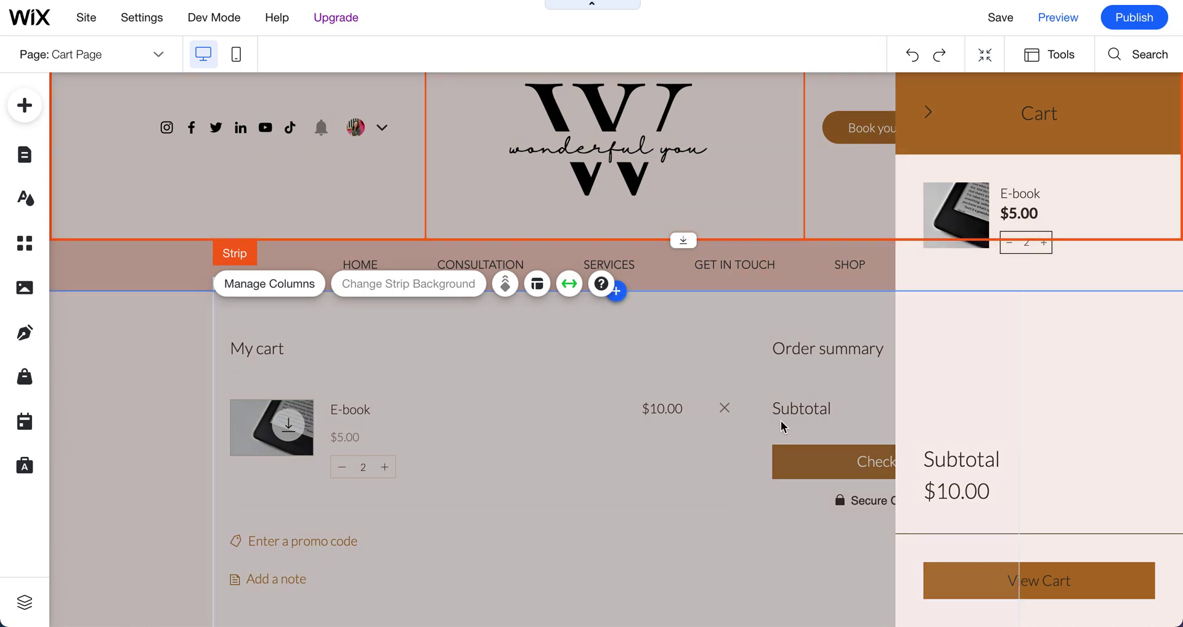
scroll(835, 376, "up", 1)
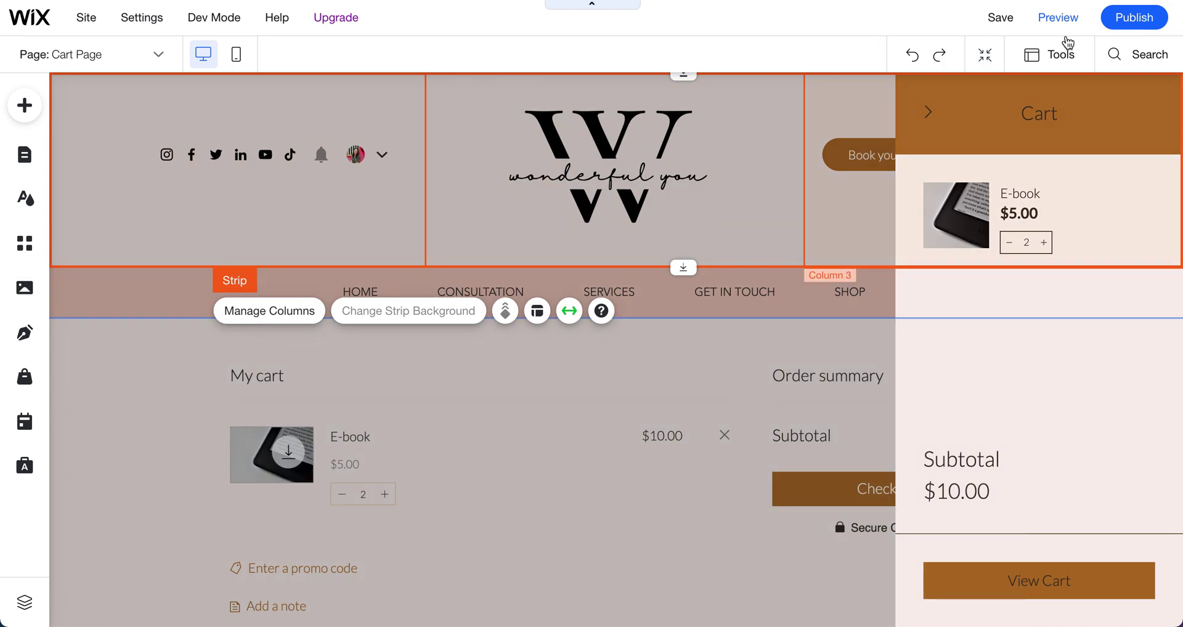
Step: Try to clear the open mini cart by switching to the HOME page and back to the Cart Page
left_click(159, 54)
left_click(91, 189)
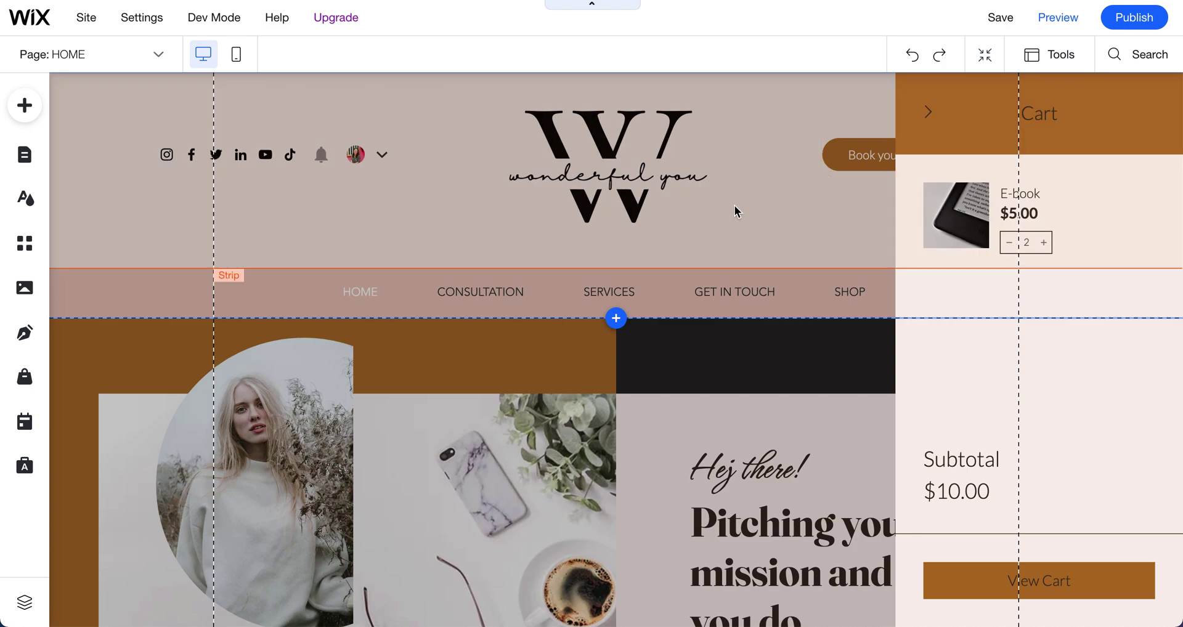
left_click(145, 56)
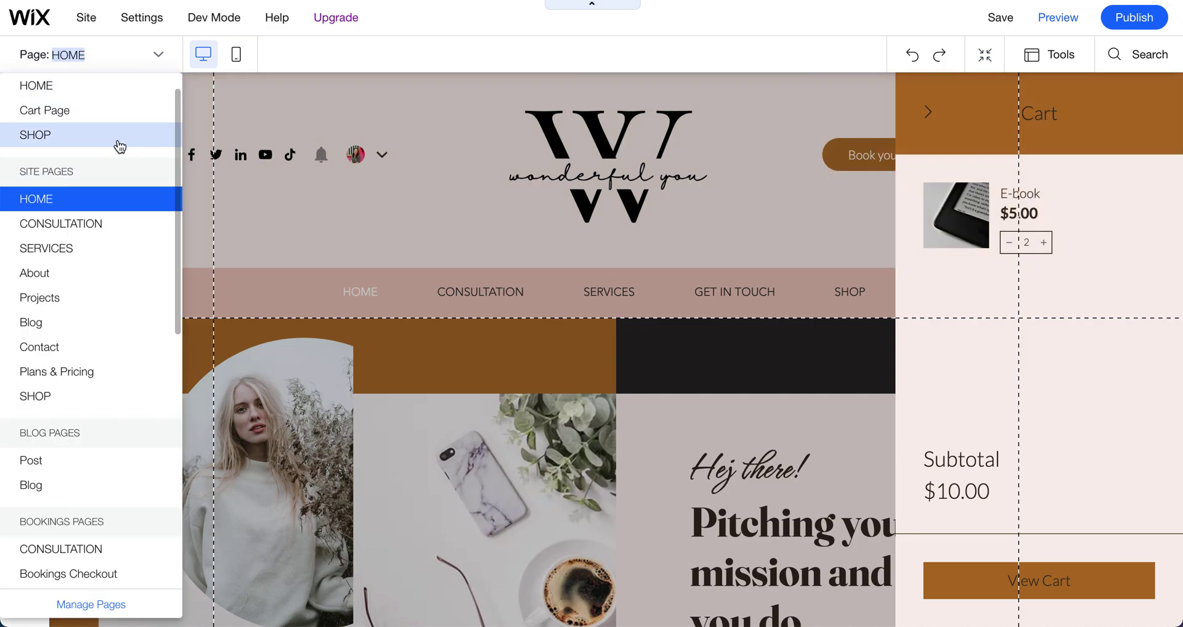
left_click(113, 111)
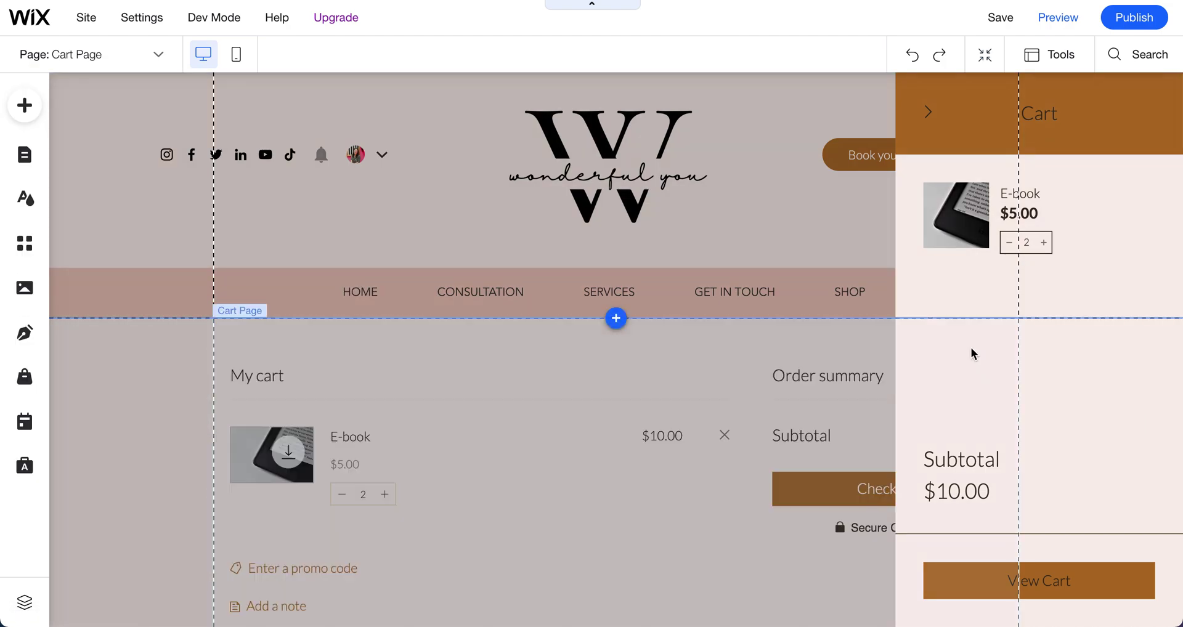
Step: Switch the Cart Page to the mobile layout and back to the desktop layout to clear the mini cart overlay
left_click(237, 60)
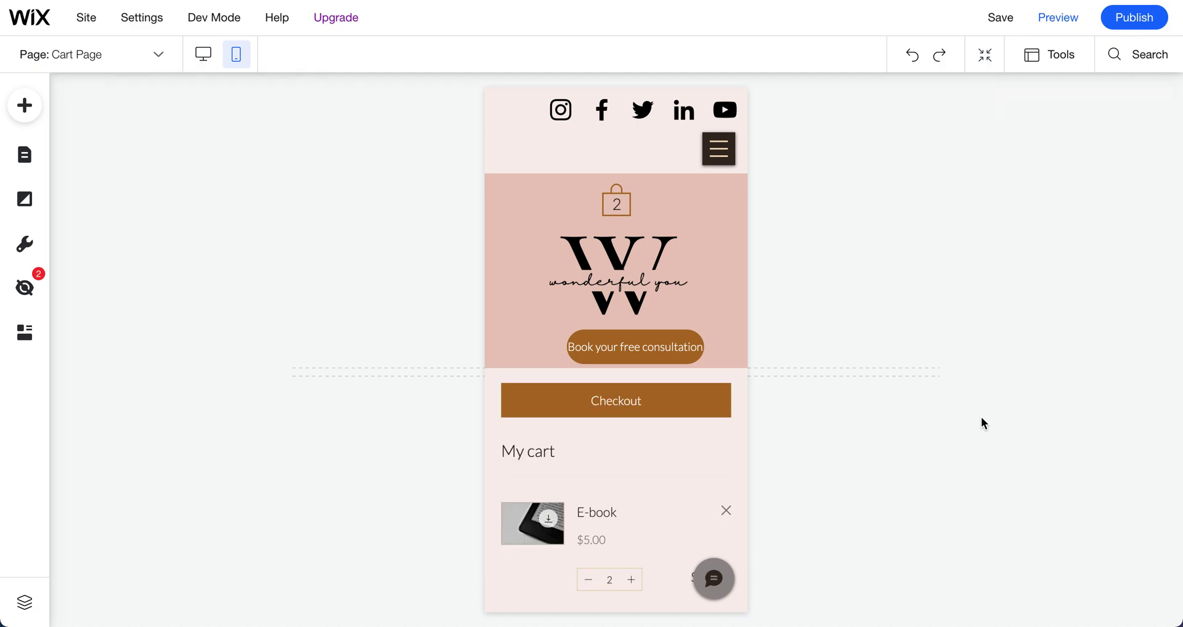
left_click(645, 357)
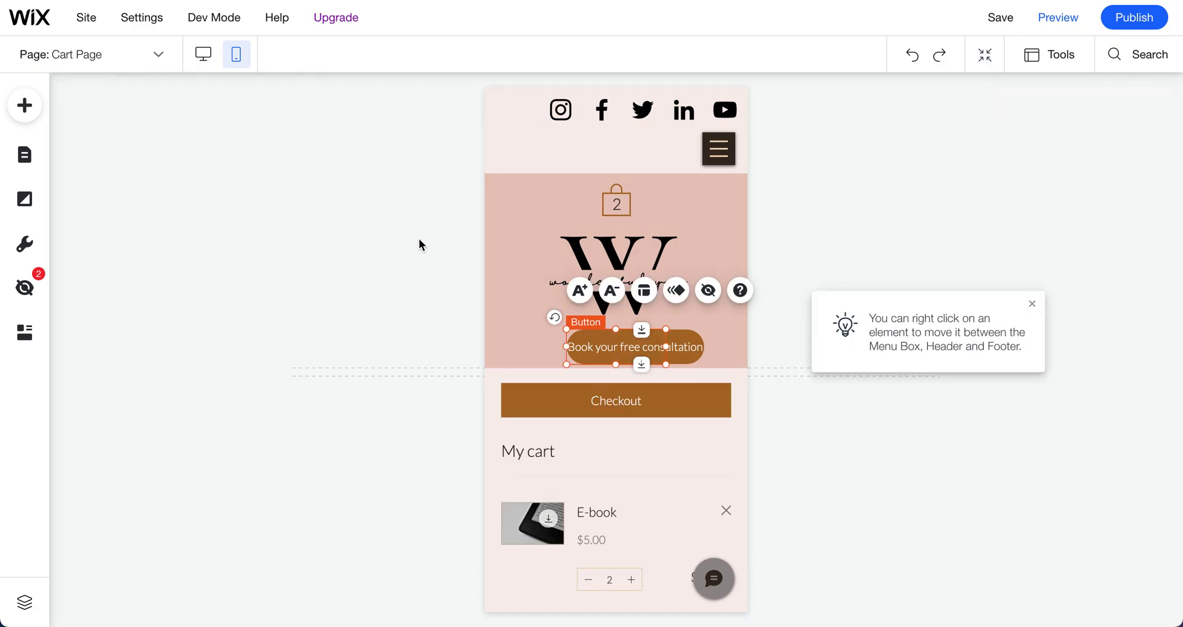
left_click(203, 54)
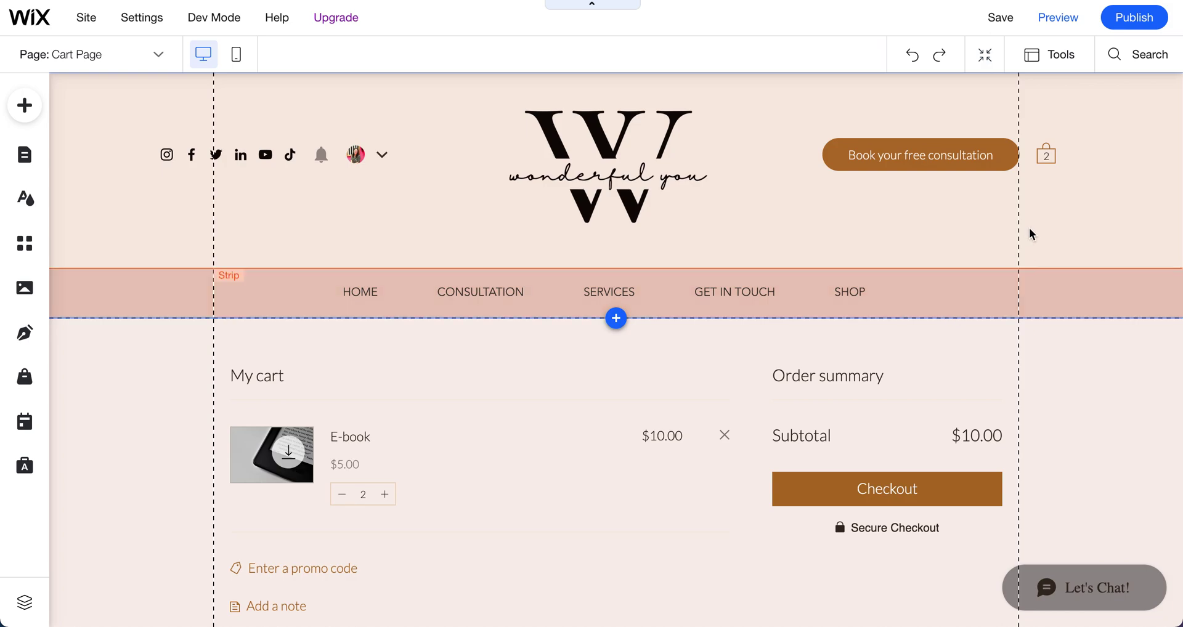
Step: Open the Mini Cart settings of the header's cart icon and review its text options
left_click(1048, 155)
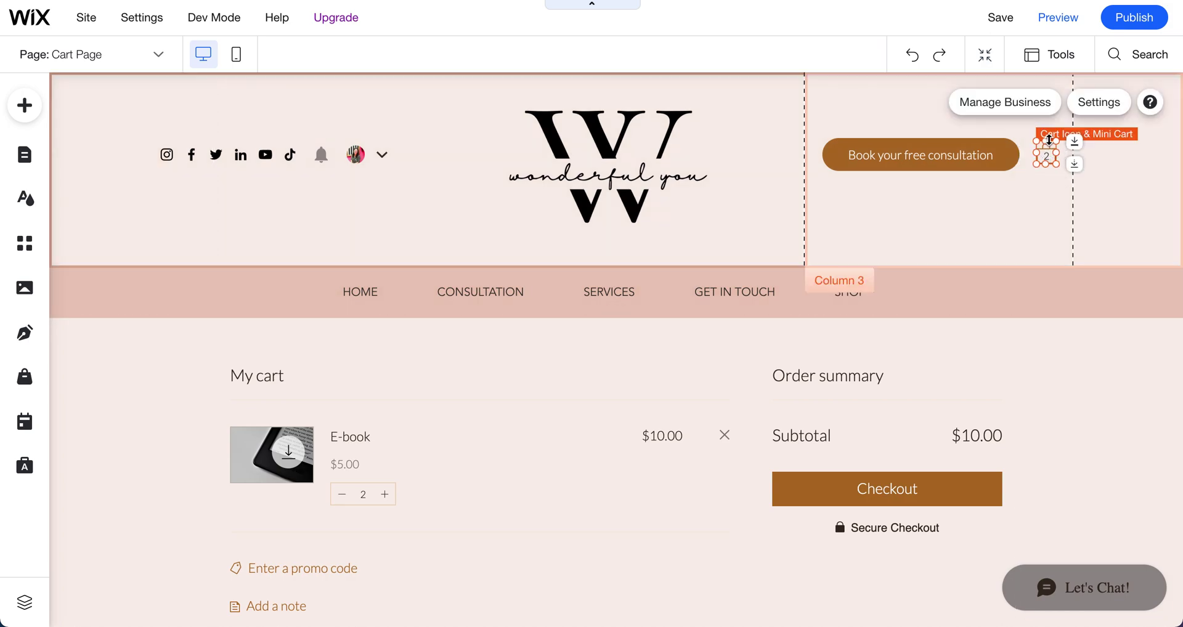
left_click(1052, 224)
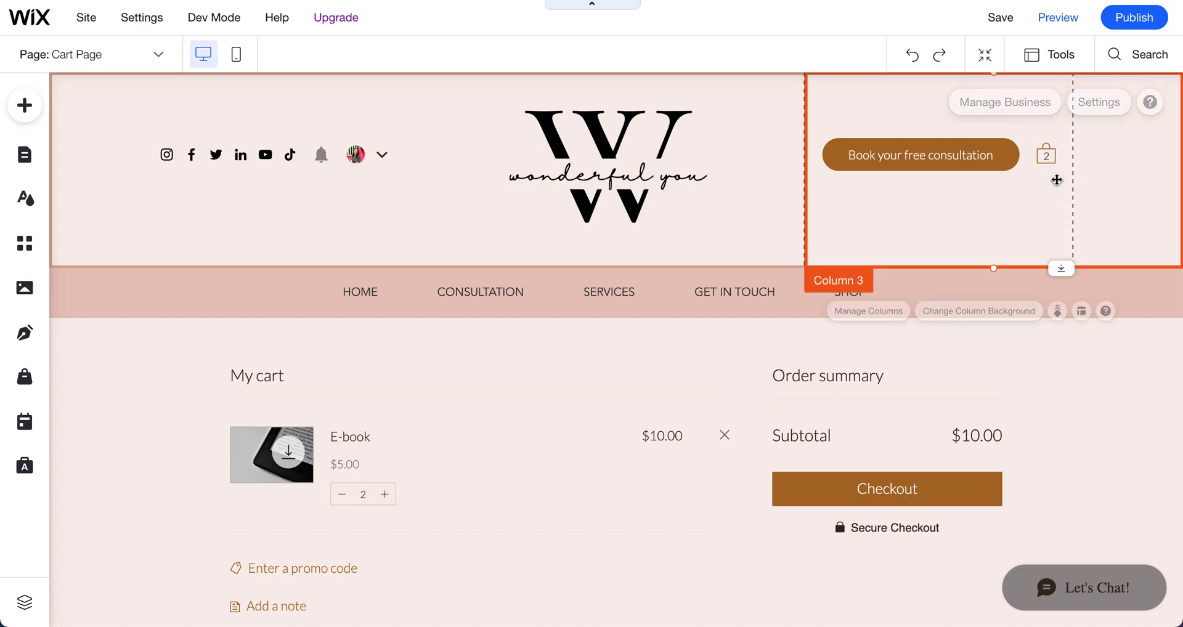
left_click(1046, 152)
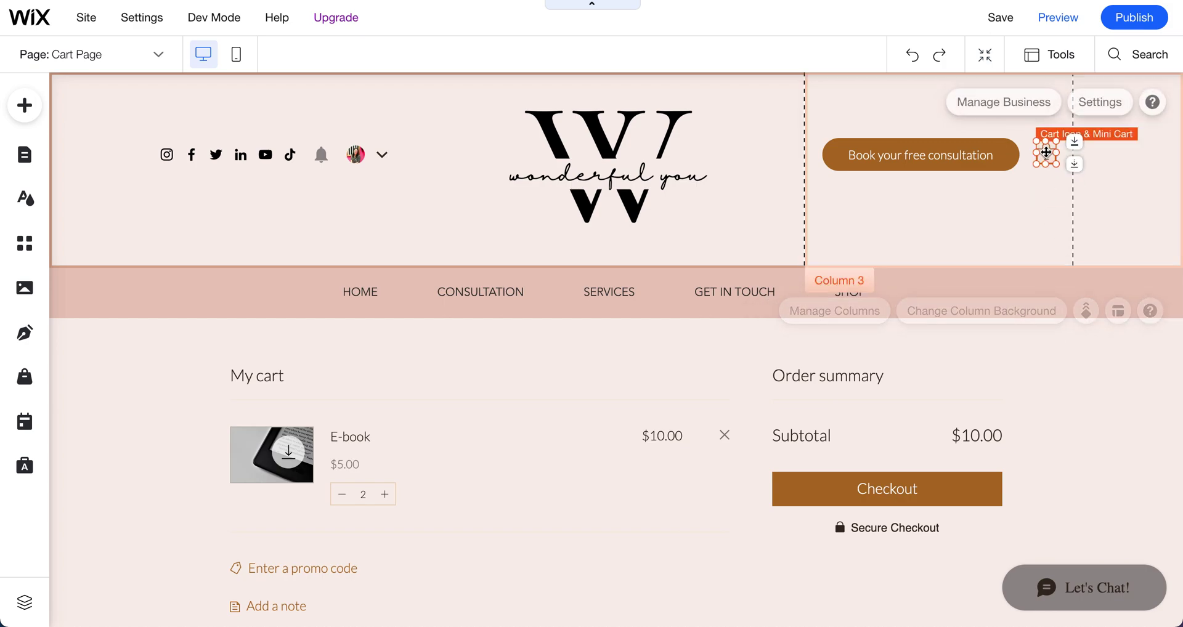
left_click(1093, 104)
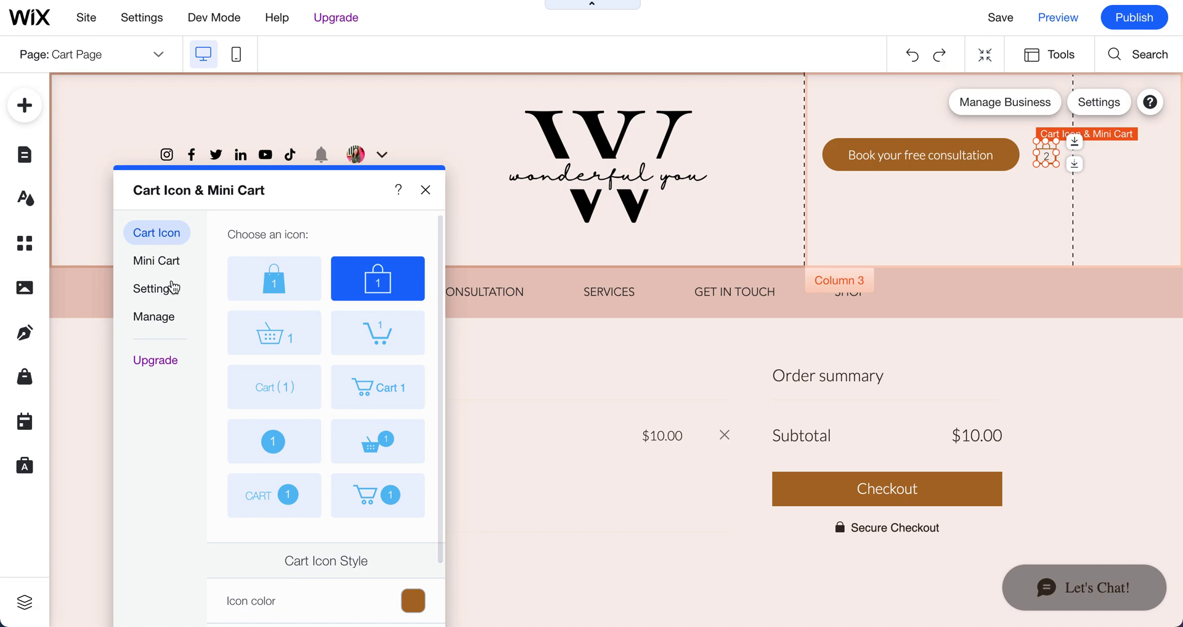
left_click(156, 260)
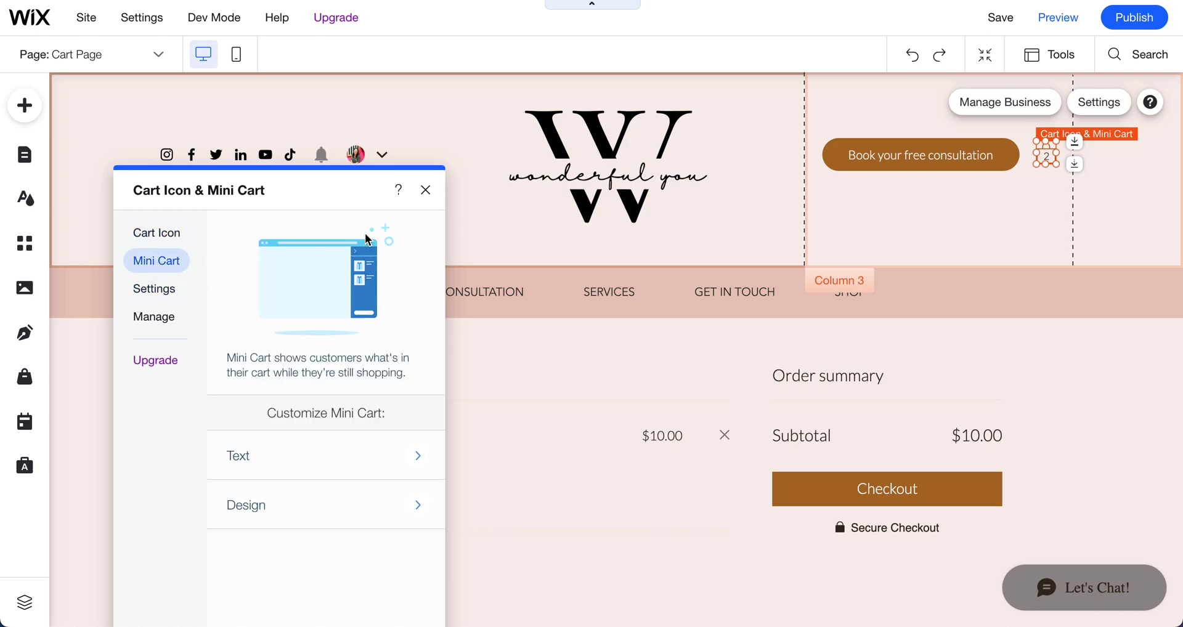
left_click(378, 467)
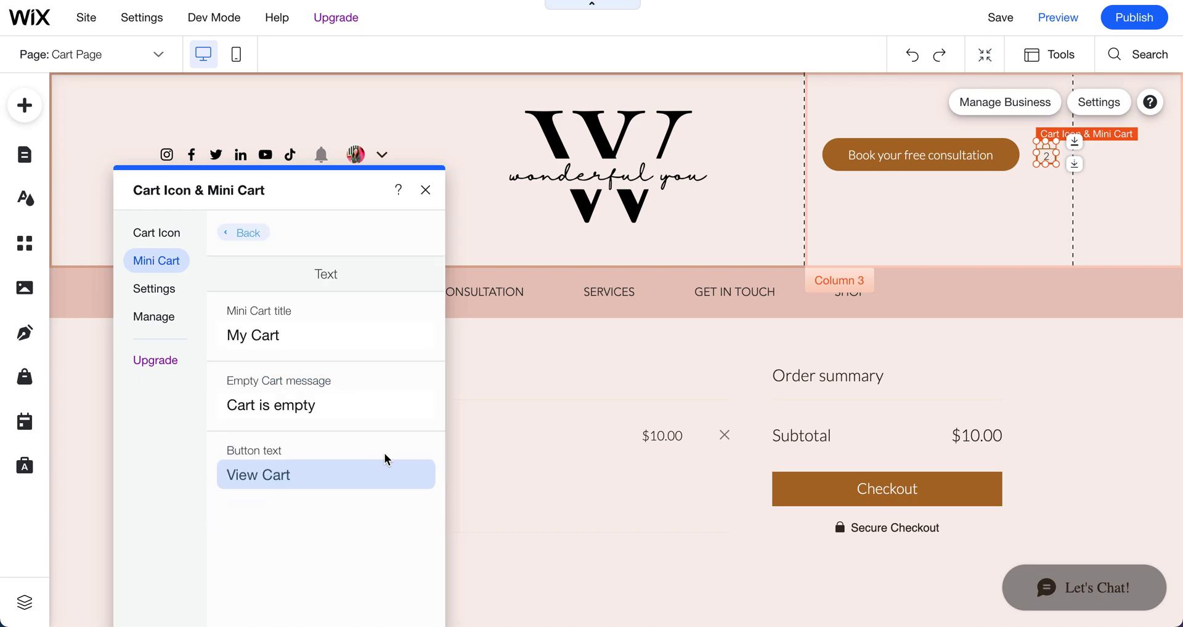
left_click(250, 237)
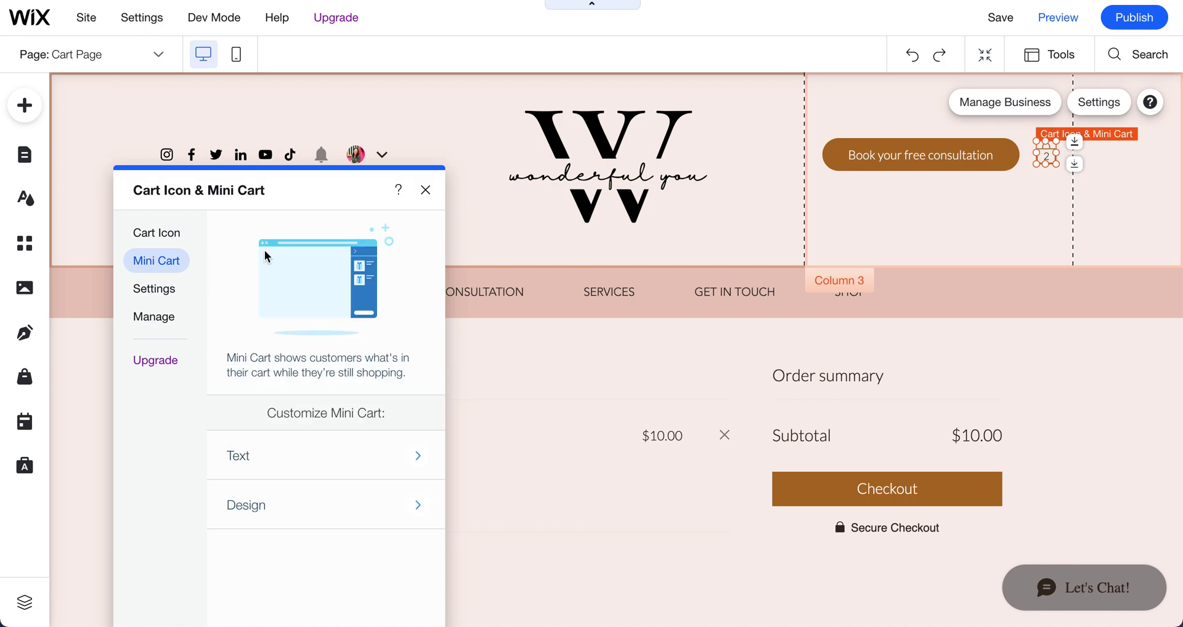
Step: Set the Mini Cart title's text color to white in the design settings
left_click(323, 503)
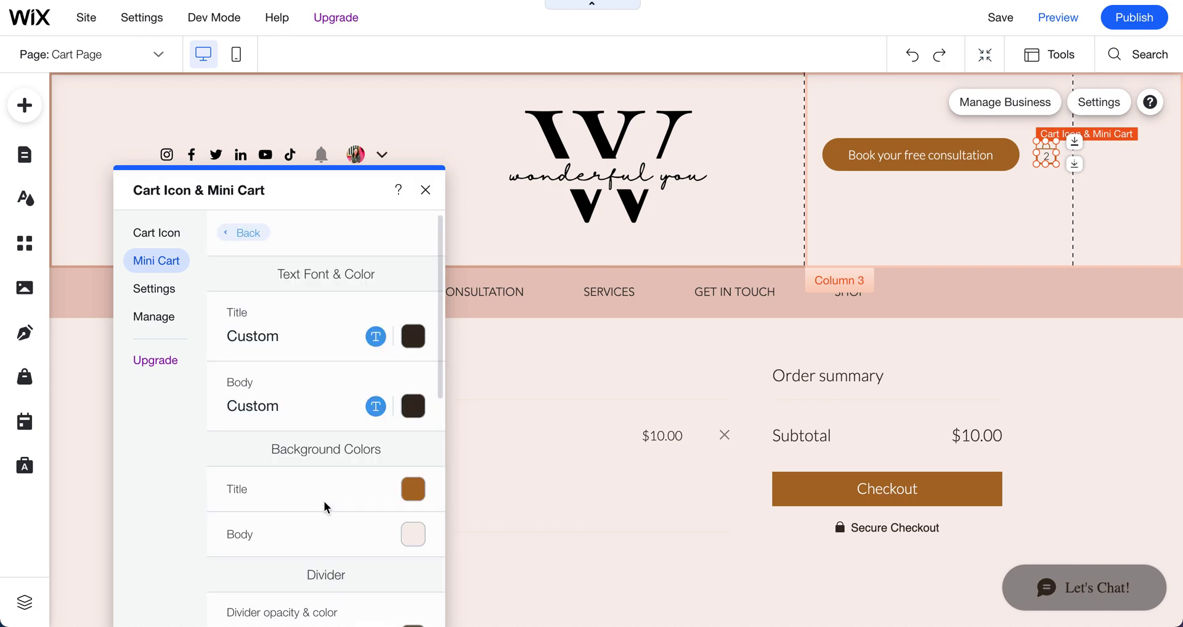
left_click(414, 337)
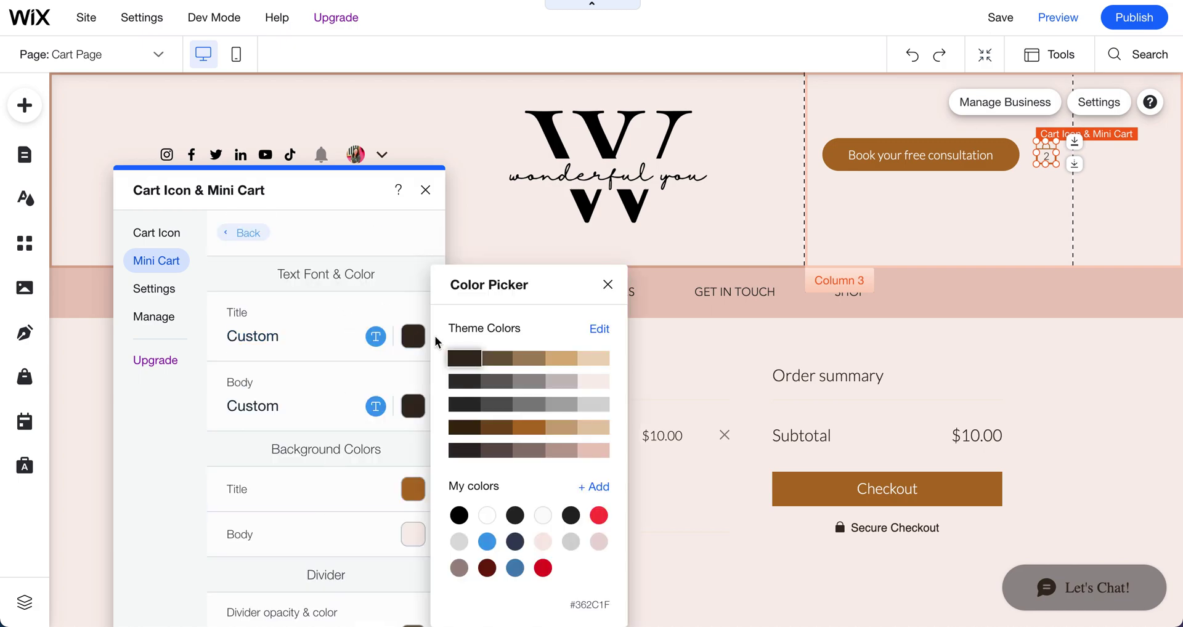
left_click(487, 517)
left_click(607, 284)
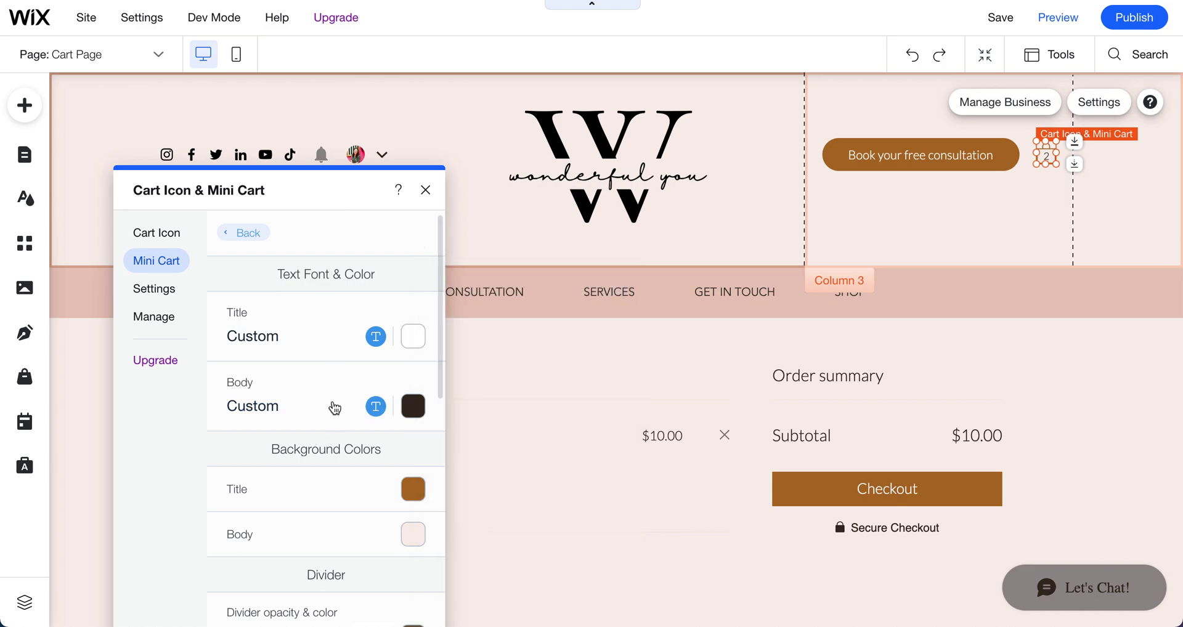
Step: Try to set the text color of the Mini Cart button to white (#FFFFFF)
scroll(315, 482, "down", 2)
scroll(313, 476, "down", 7)
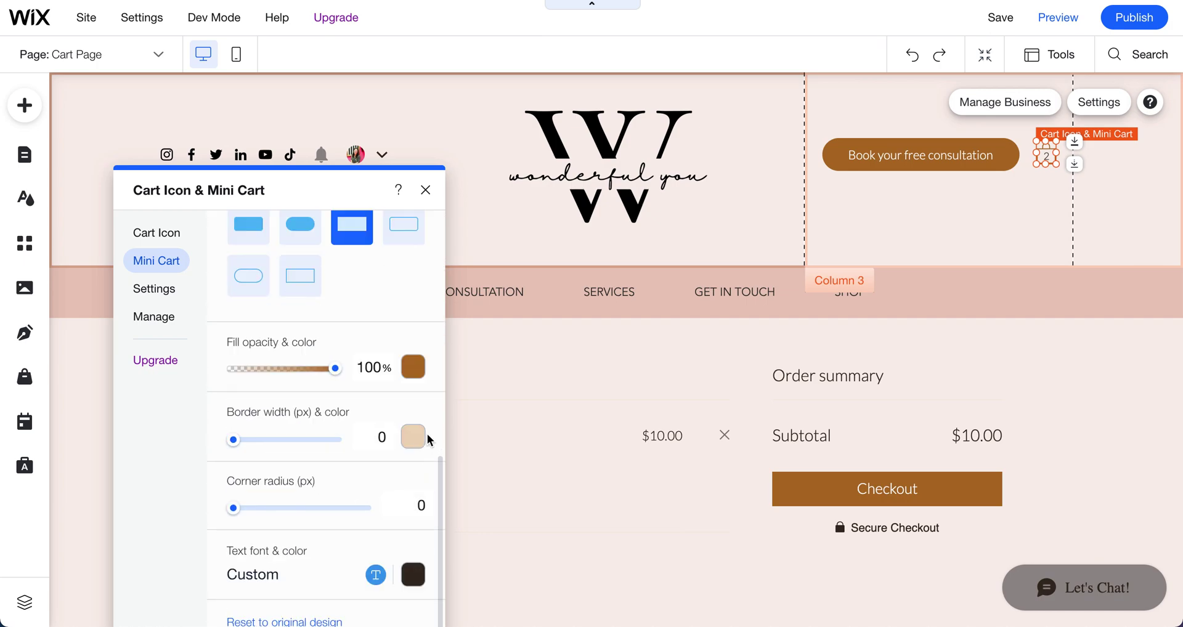
left_click(411, 575)
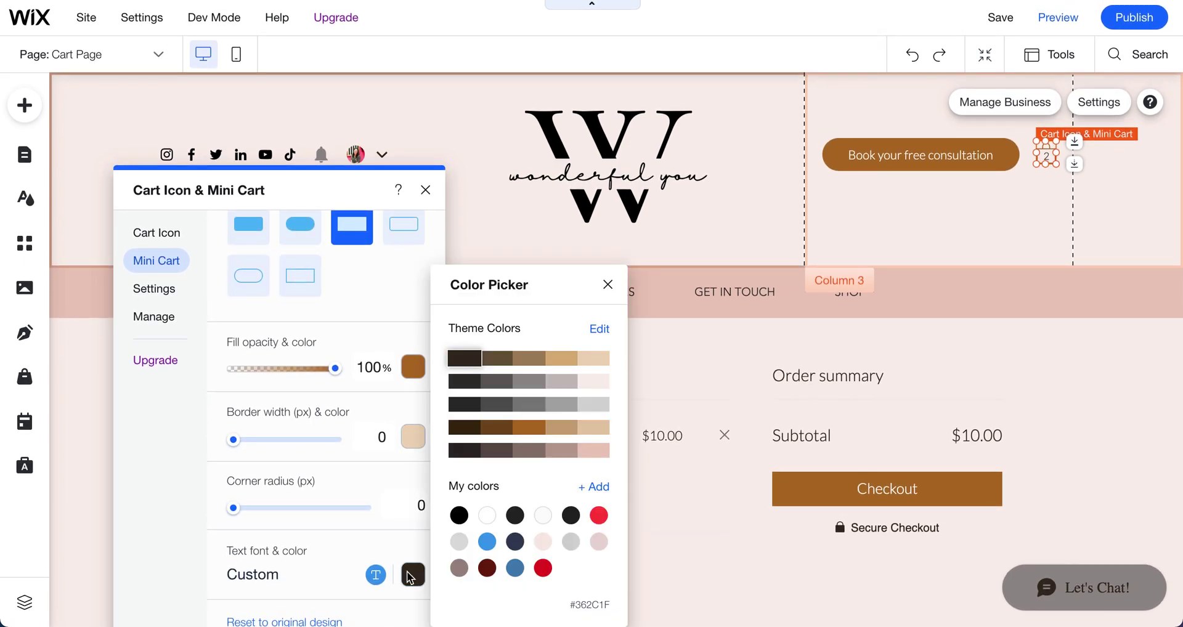
left_click(486, 517)
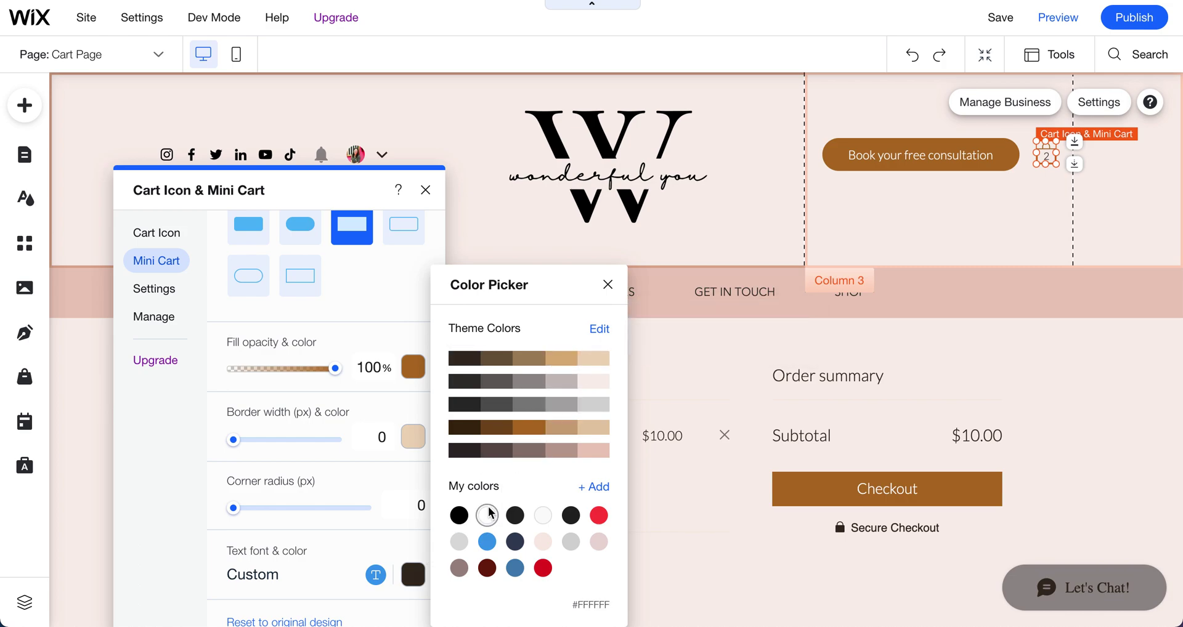
left_click(608, 285)
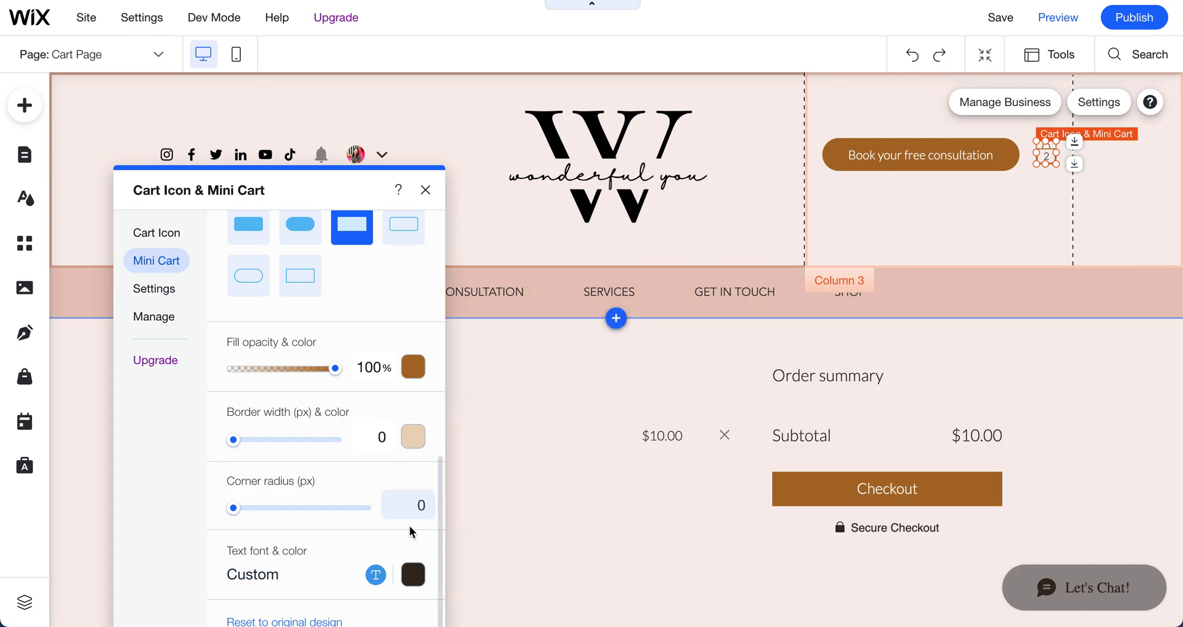
Step: Retry applying white (#FFFFFF) to the Mini Cart button's text, making two more attempts
left_click(420, 577)
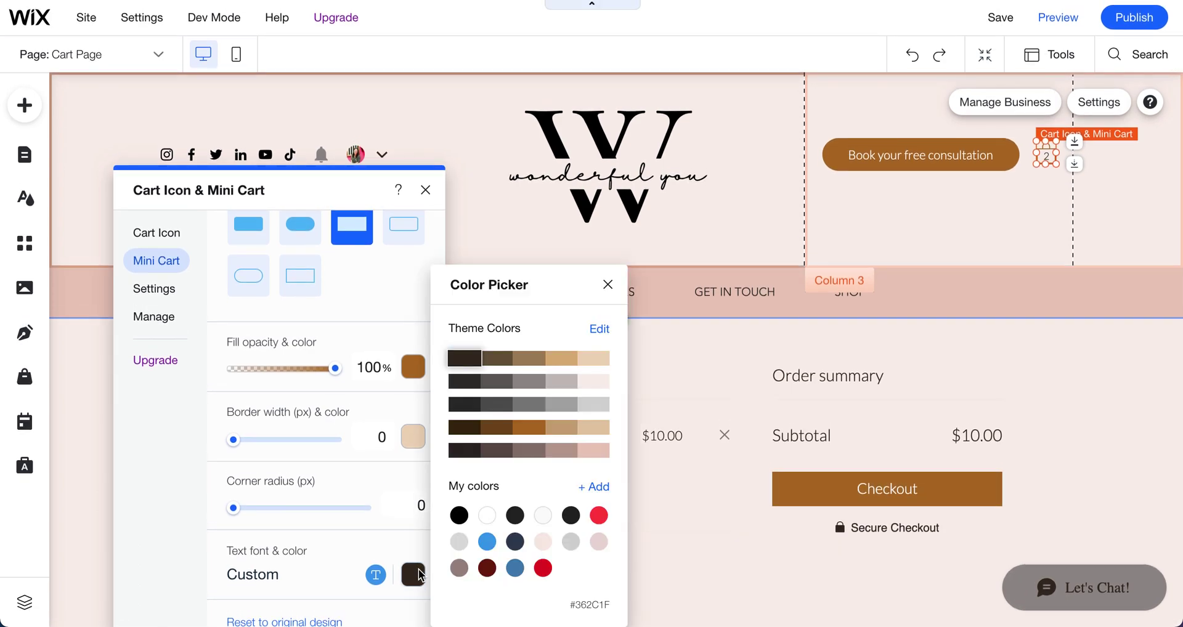
left_click(488, 517)
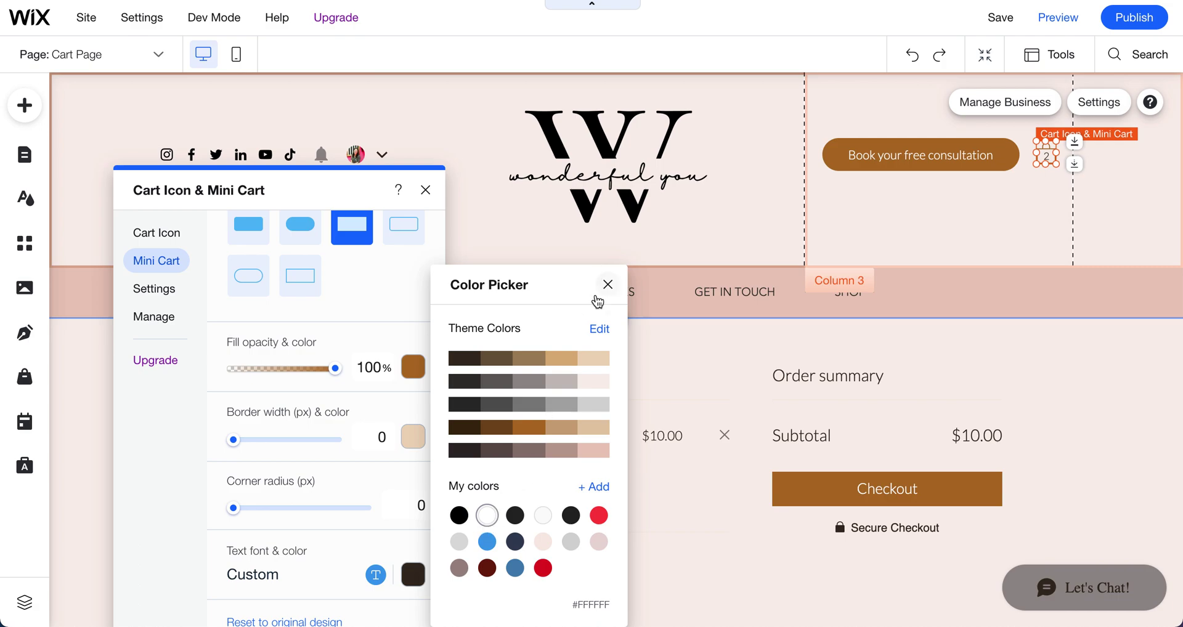
left_click(607, 284)
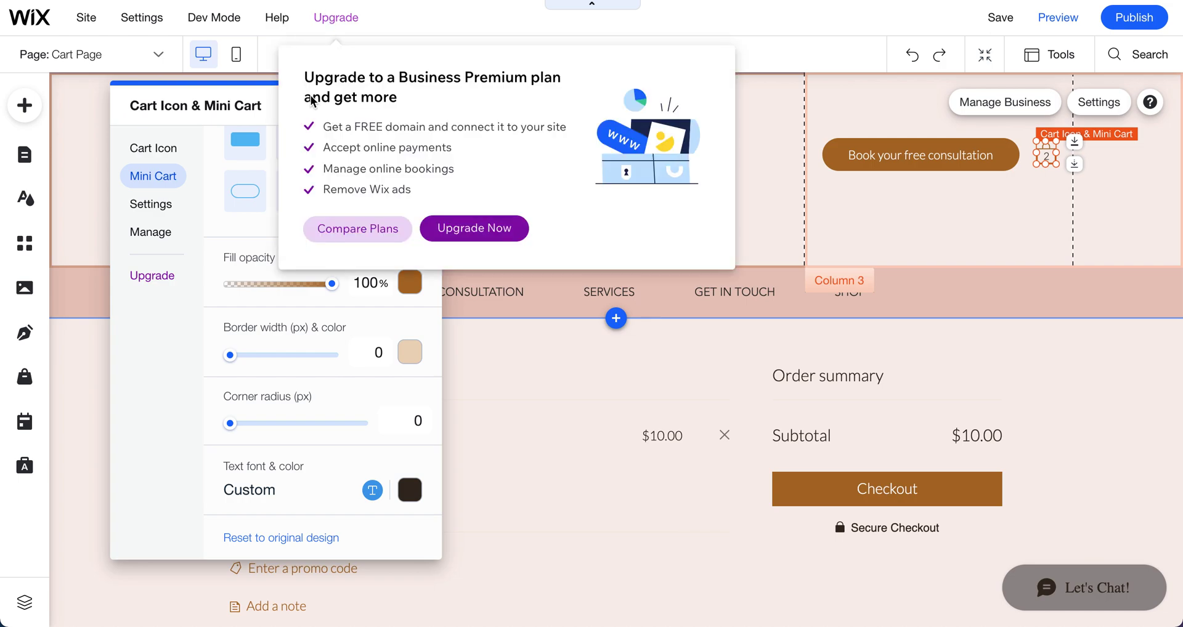
left_click(411, 491)
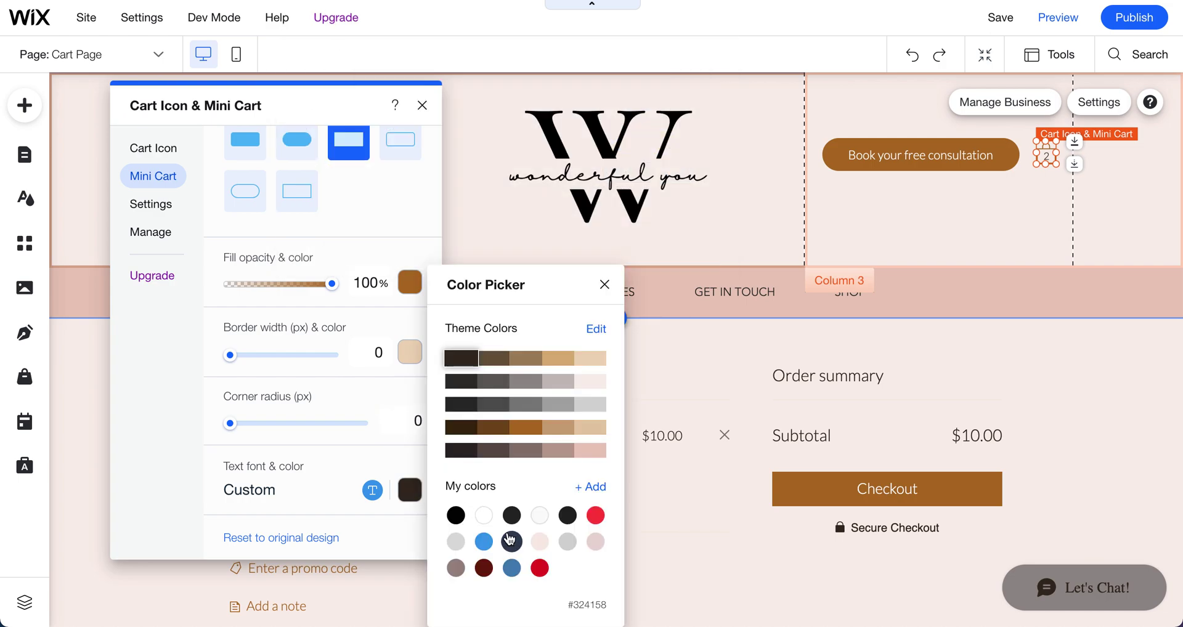
left_click(484, 515)
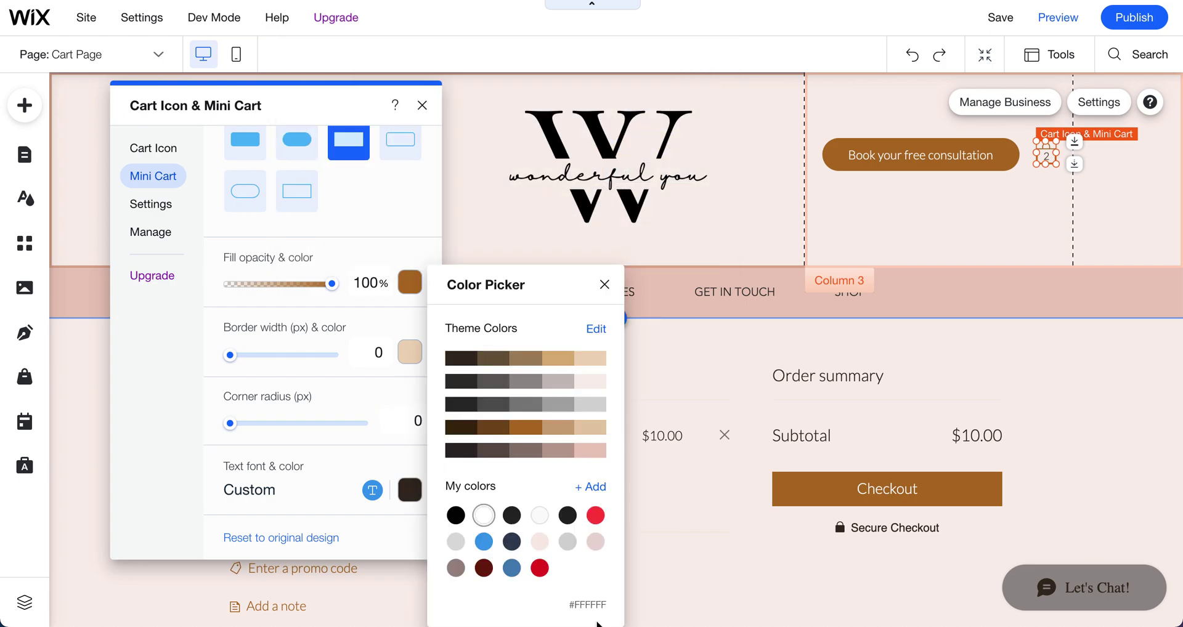
left_click(606, 289)
Step: Check the Mini Cart button's font options and try a pale pink theme color for its text
left_click(284, 491)
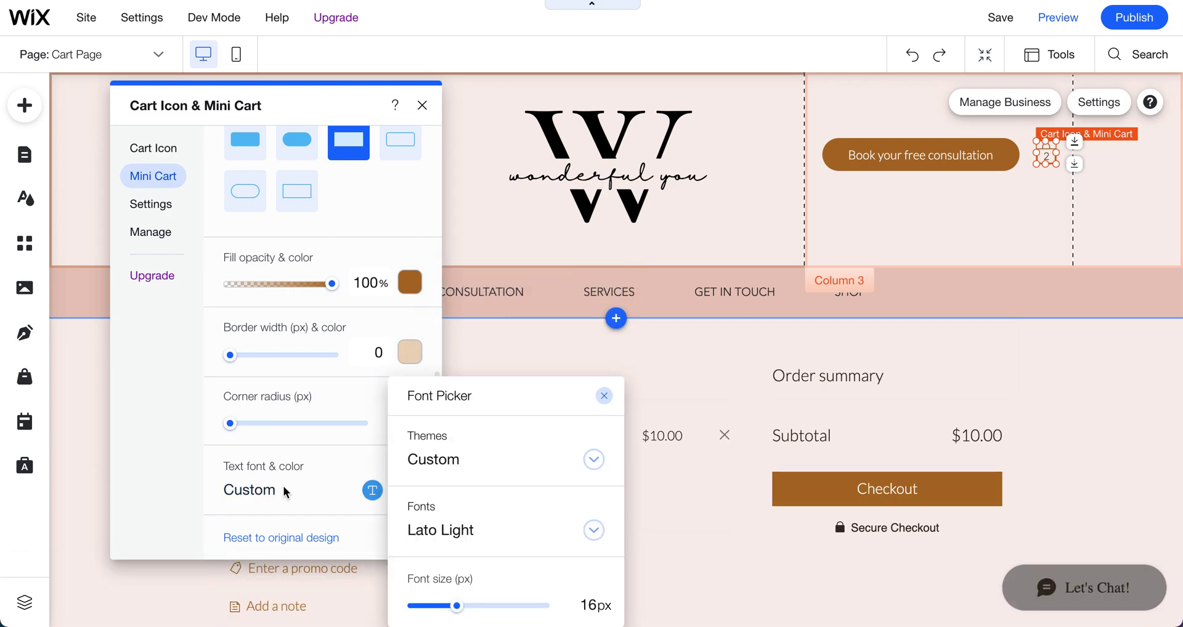
left_click(603, 395)
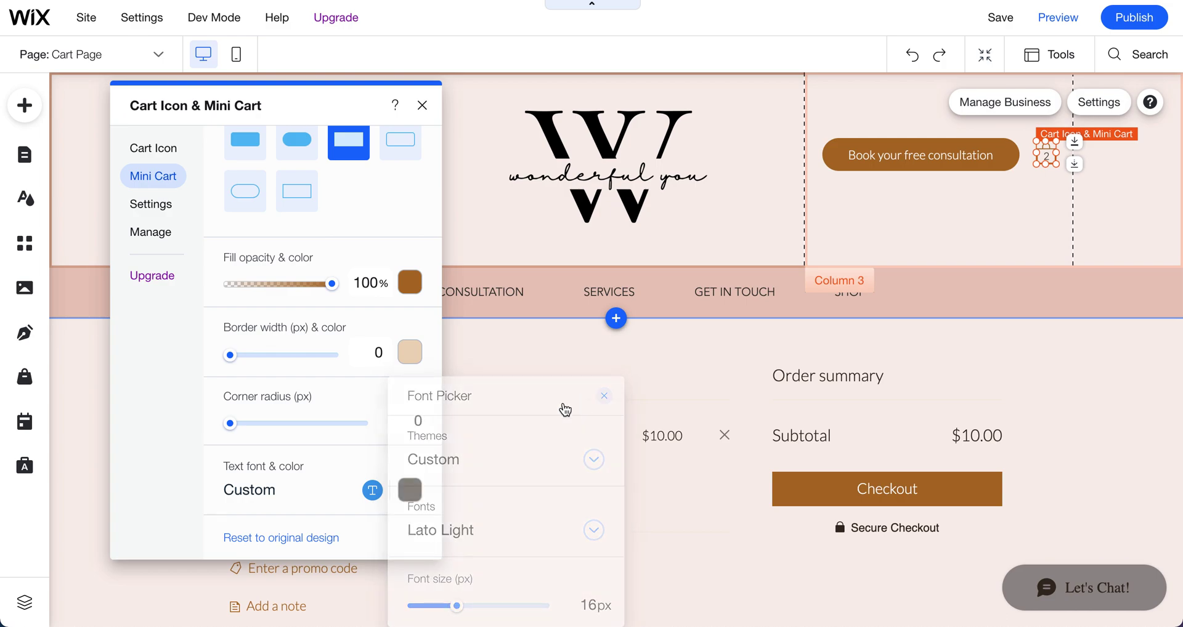
left_click(410, 493)
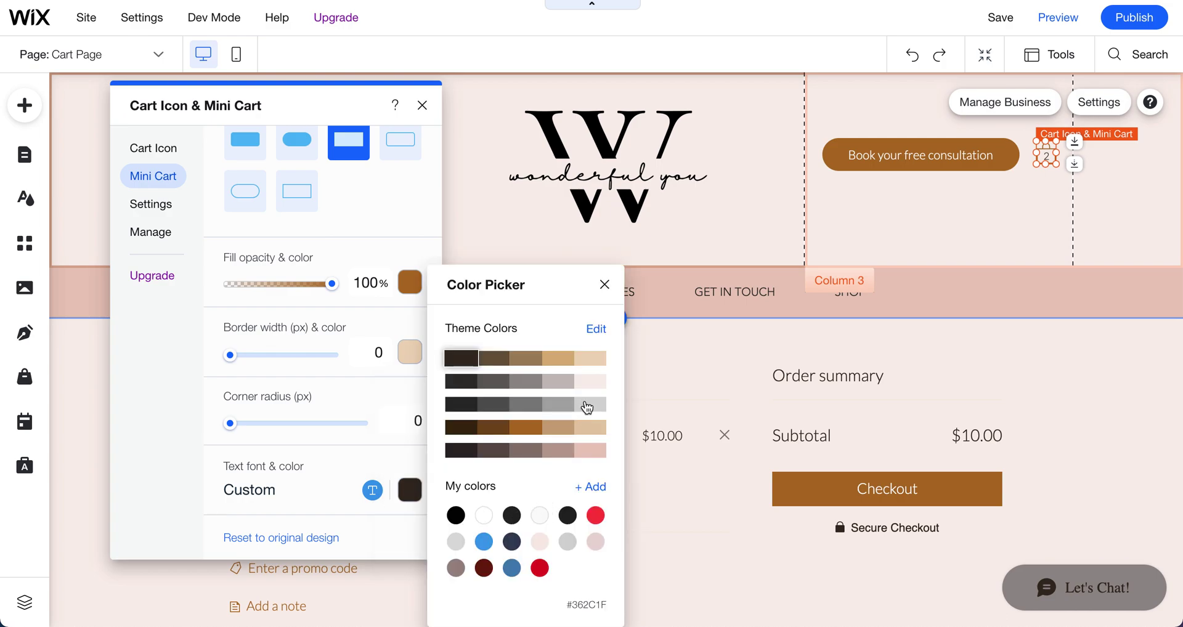
left_click(591, 382)
left_click(605, 286)
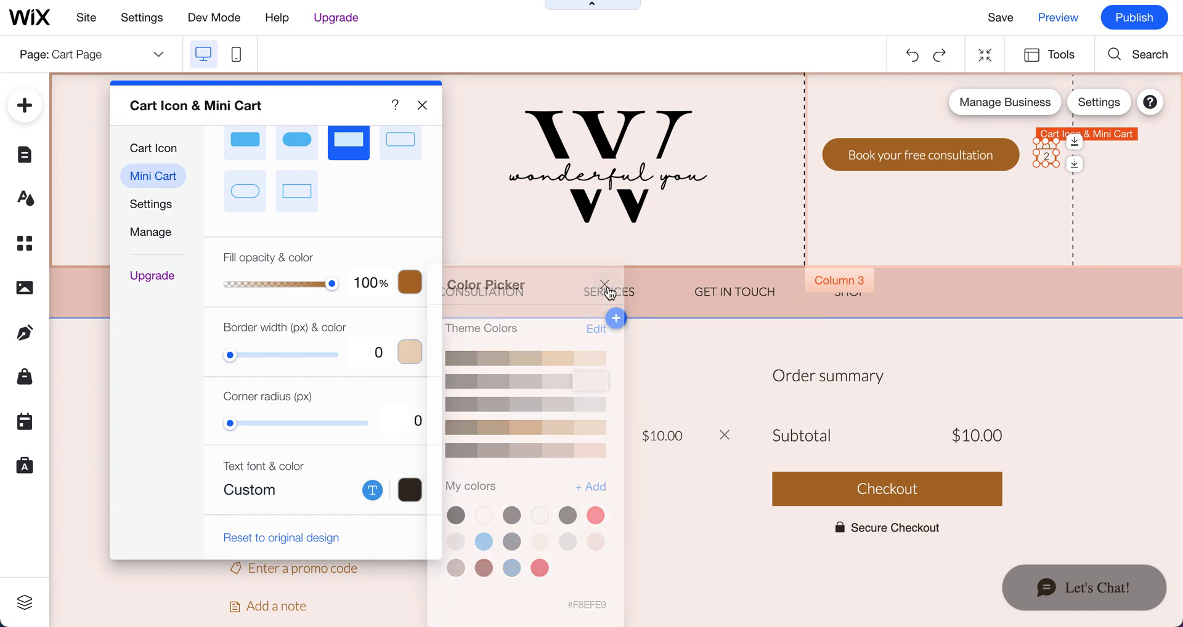
Step: Apply white (#FFFFFF) to the Mini Cart button's text again and close the cart settings
left_click(410, 491)
left_click(482, 516)
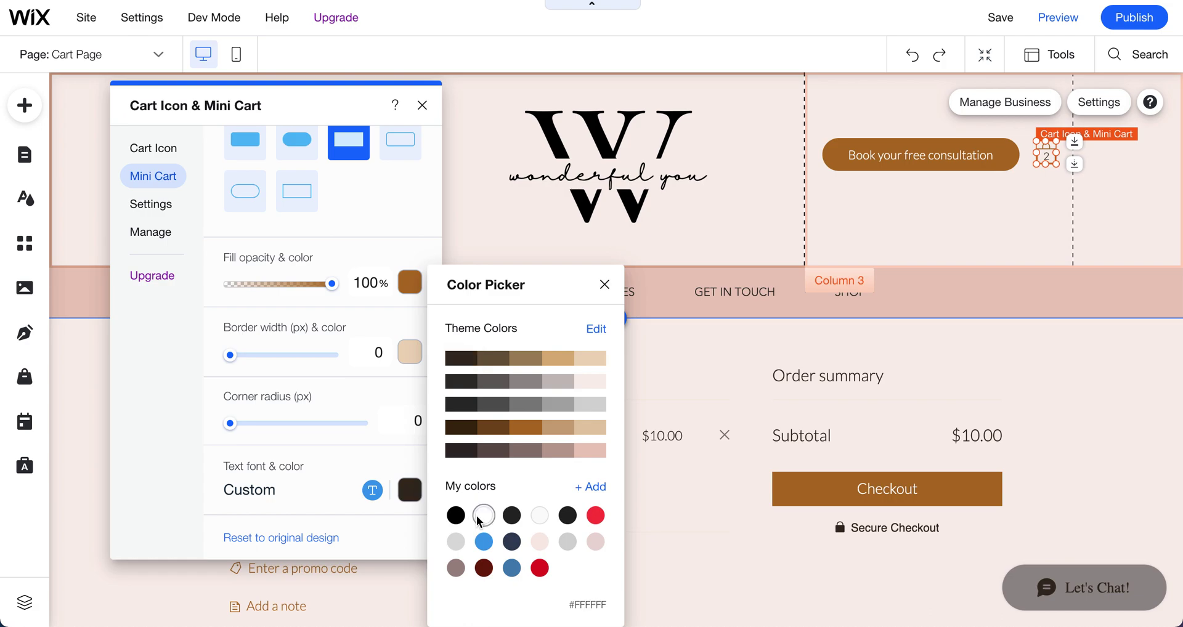
left_click(604, 284)
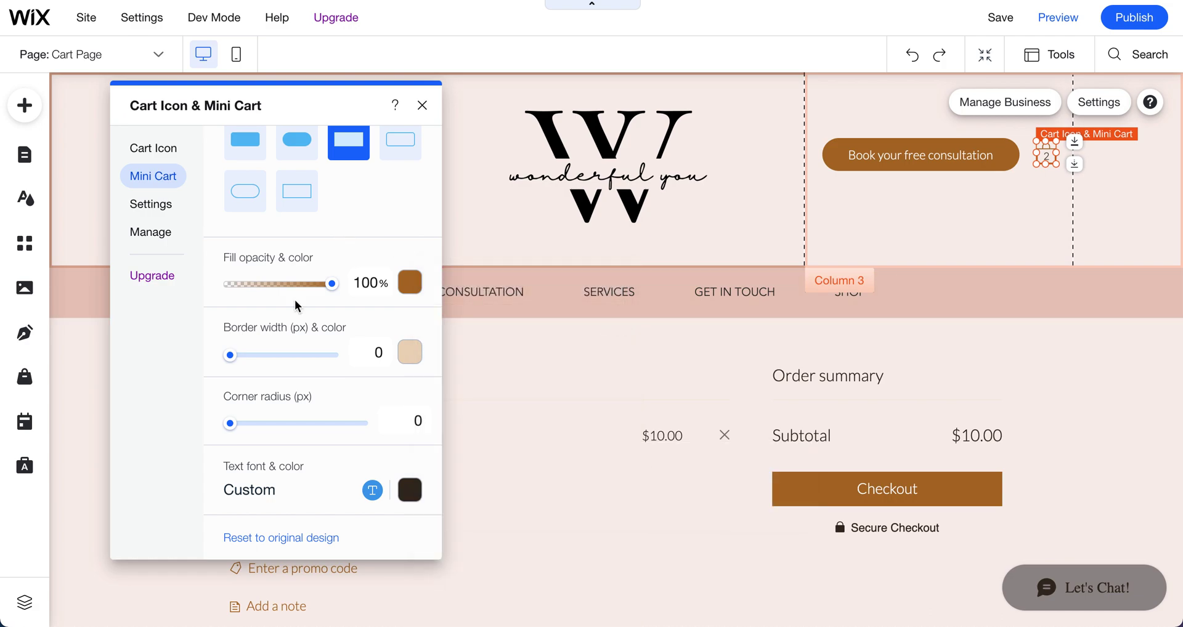
left_click(422, 106)
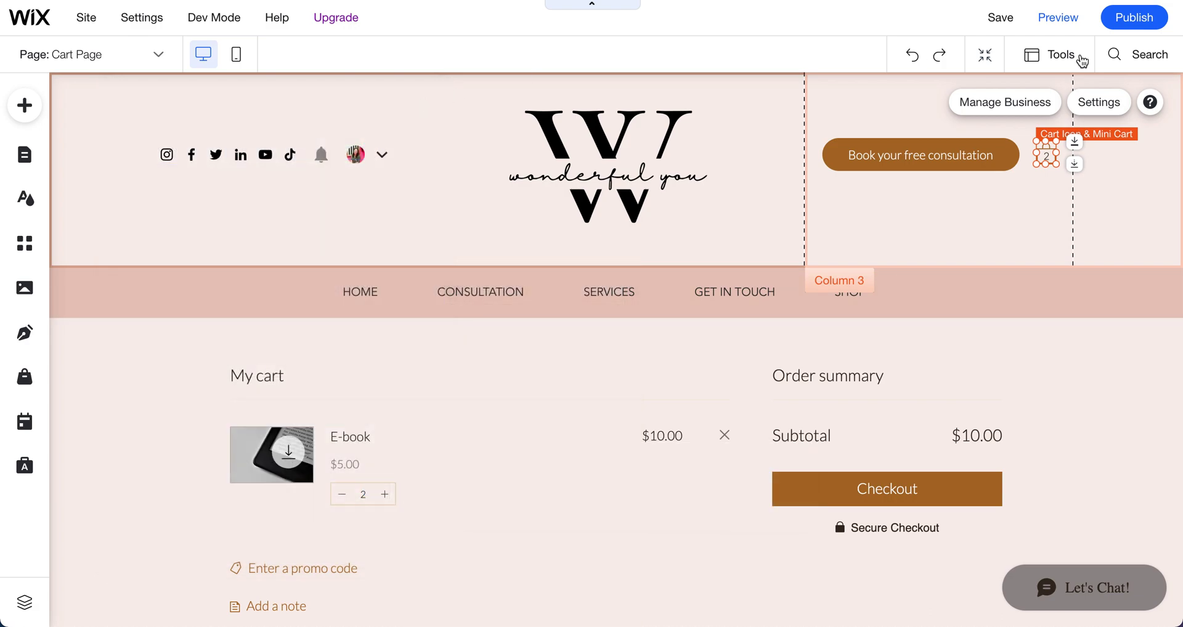
Step: Preview the site and open the mini cart from the header to check its title and button design
left_click(1057, 17)
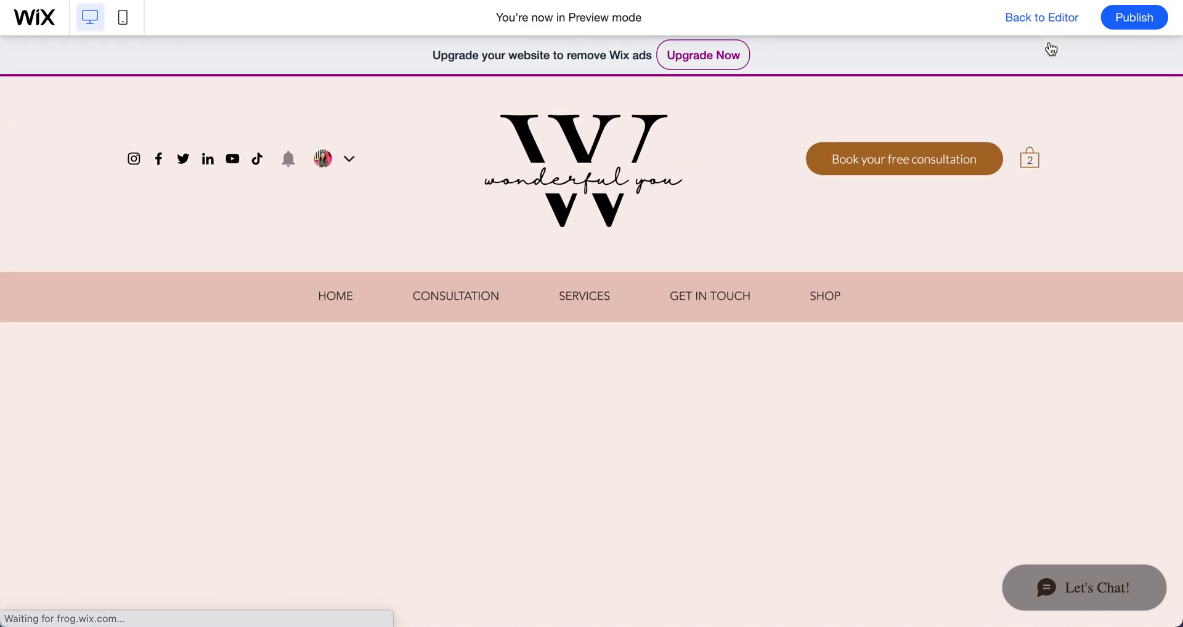
left_click(1030, 159)
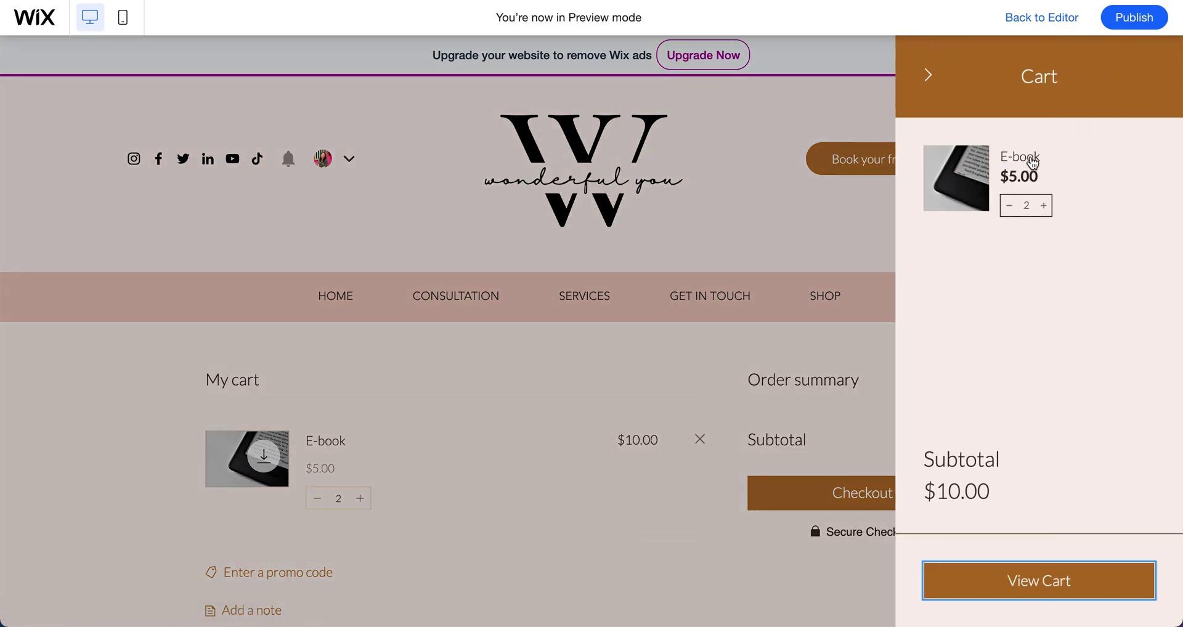
scroll(1075, 367, "down", 3)
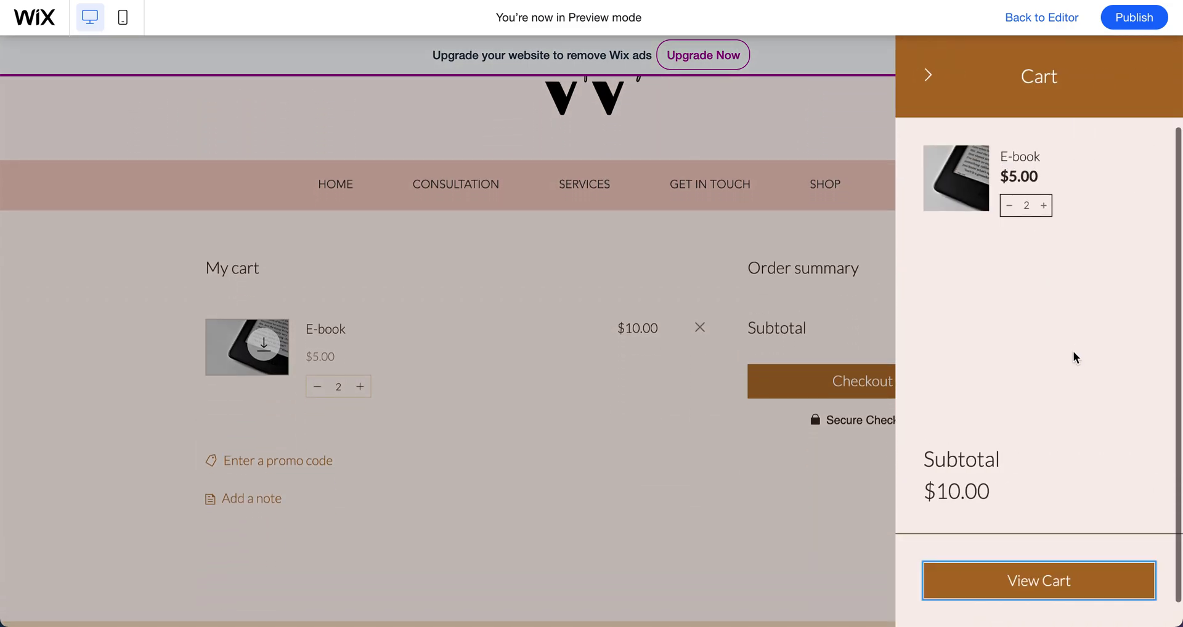